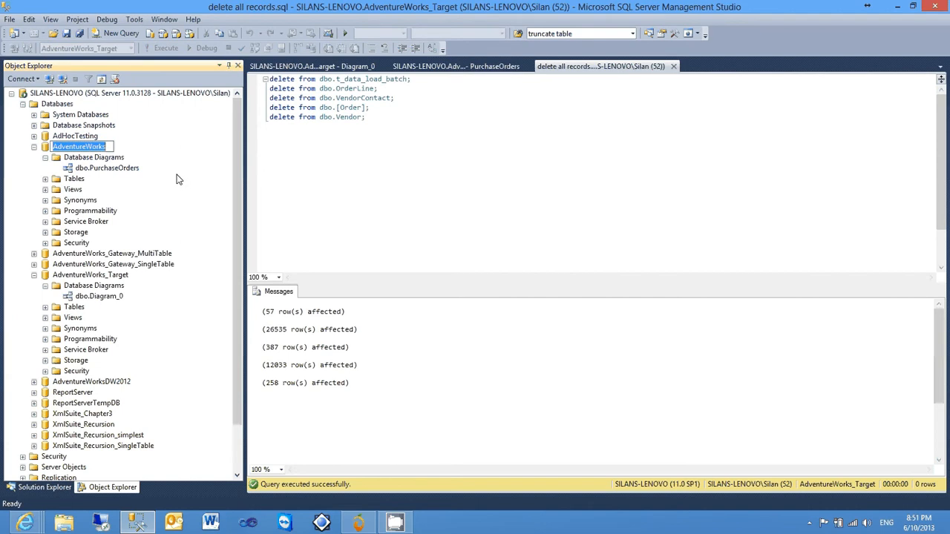
View the PurchaseOrders diagram of the AdventureWorks database and Diagram_0 of the AdventureWorks_Target database
{"action": "left_click", "coordinate": [294, 207]}
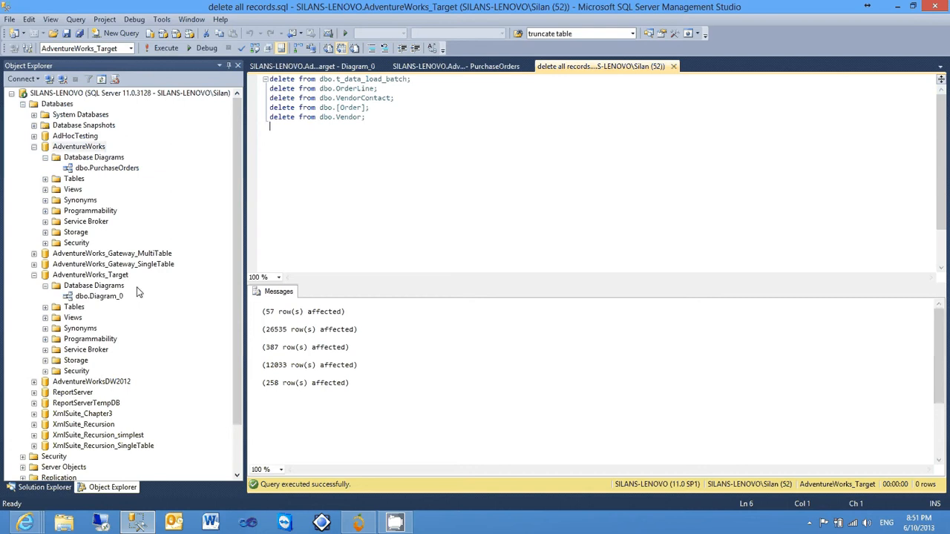
{"action": "left_click", "coordinate": [73, 278]}
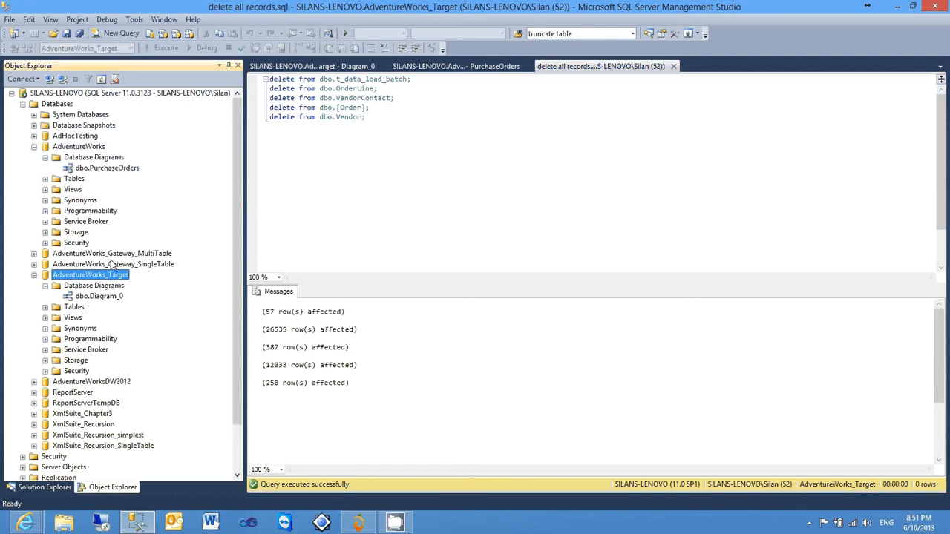
{"action": "double_click", "coordinate": [116, 170]}
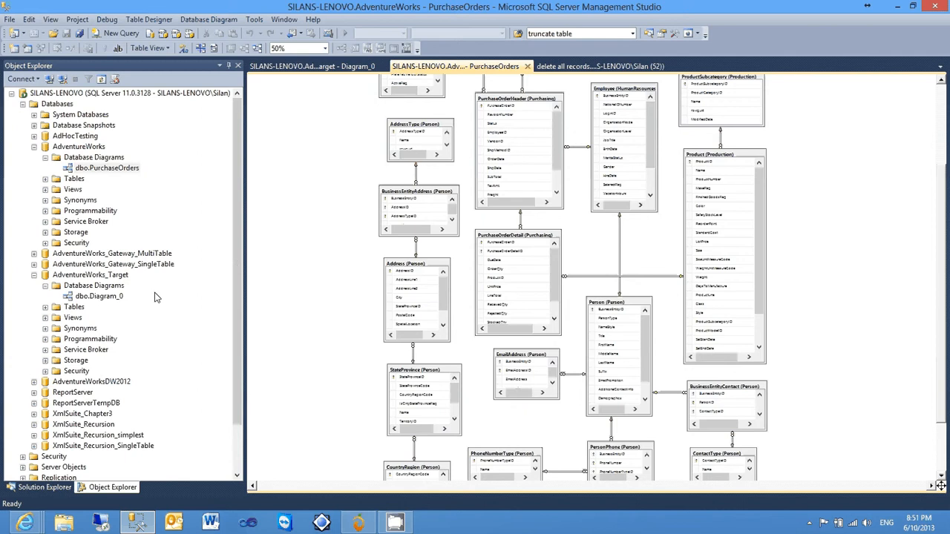
{"action": "double_click", "coordinate": [105, 296]}
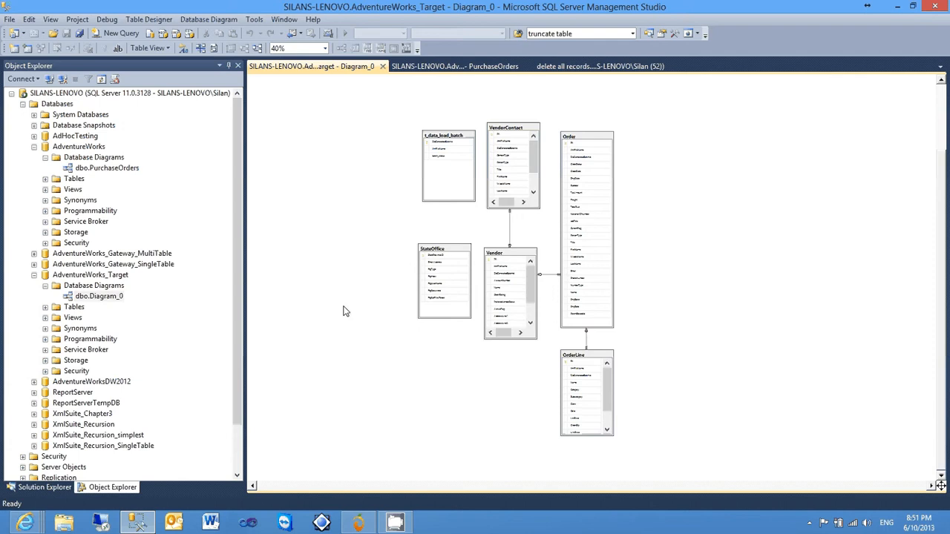
Switch to DigiMango Data Integrator and open AdventureWorks integrator.xml from the example 6 - AdventureWorks Integrator folder
{"action": "left_click", "coordinate": [364, 525]}
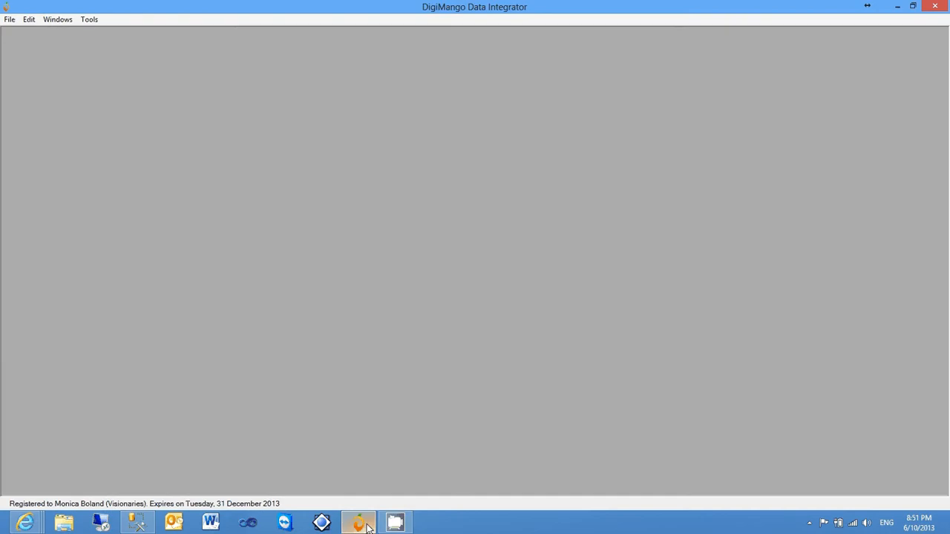
{"action": "left_click", "coordinate": [9, 20]}
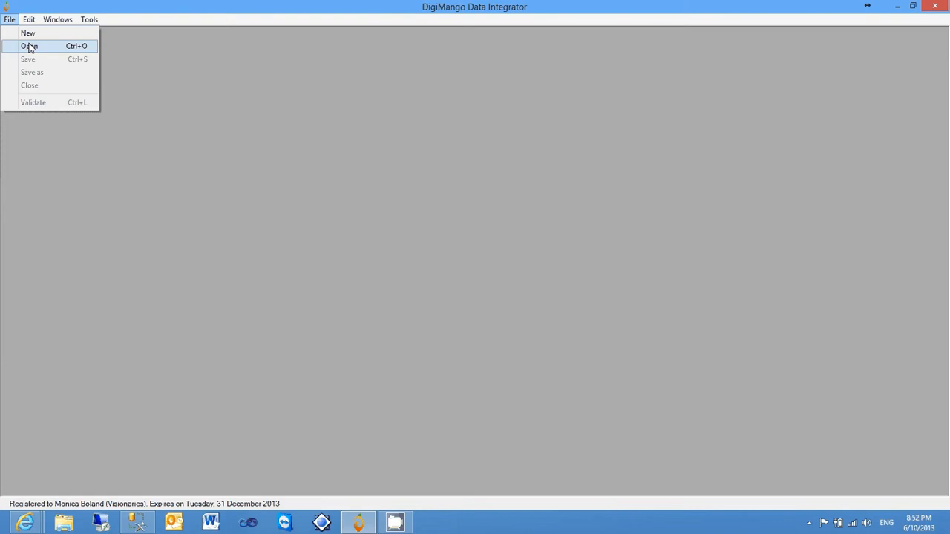
{"action": "left_click", "coordinate": [29, 46]}
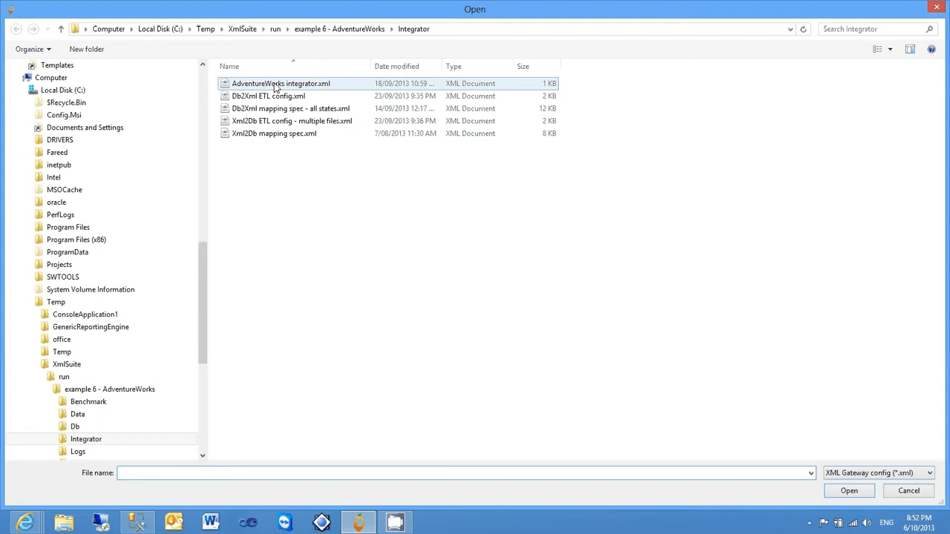
{"action": "double_click", "coordinate": [276, 84]}
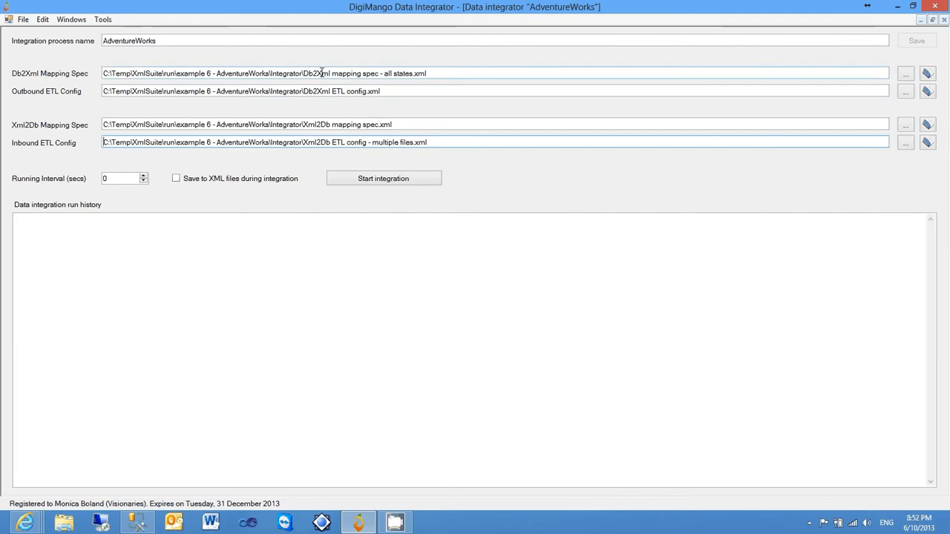
Highlight the file names in the Db2Xml and Xml2Db mapping spec paths to examine them
{"action": "left_click_drag", "start_coordinate": [304, 74], "coordinate": [378, 76]}
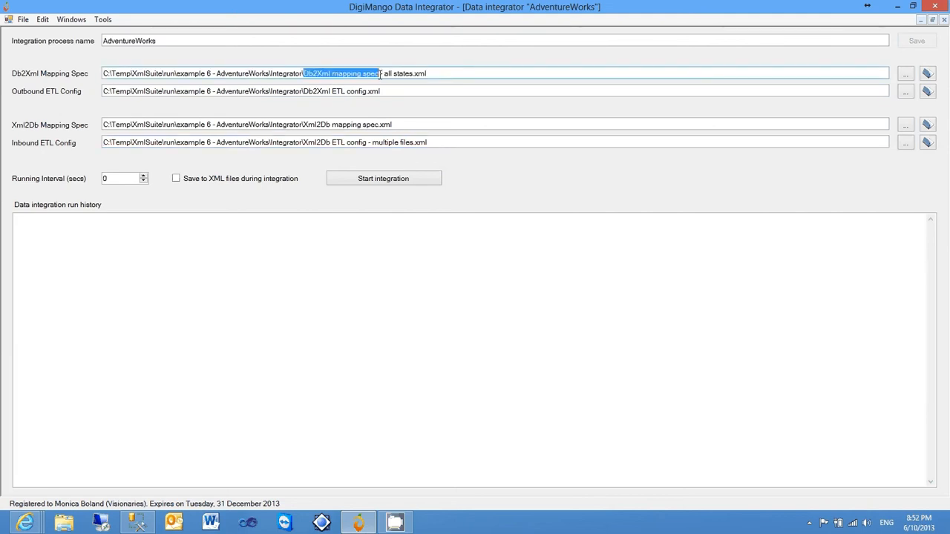
{"action": "left_click", "coordinate": [380, 74]}
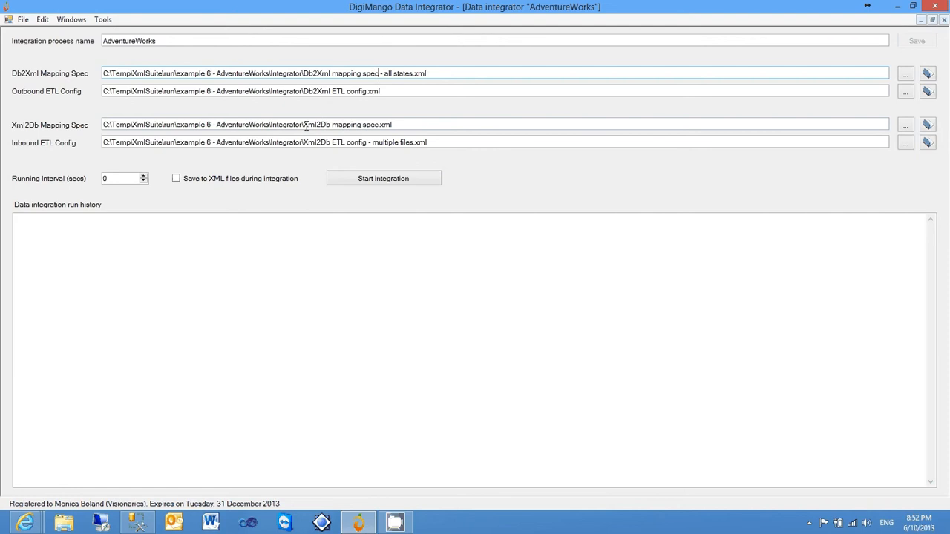
{"action": "left_click_drag", "start_coordinate": [303, 125], "coordinate": [376, 125]}
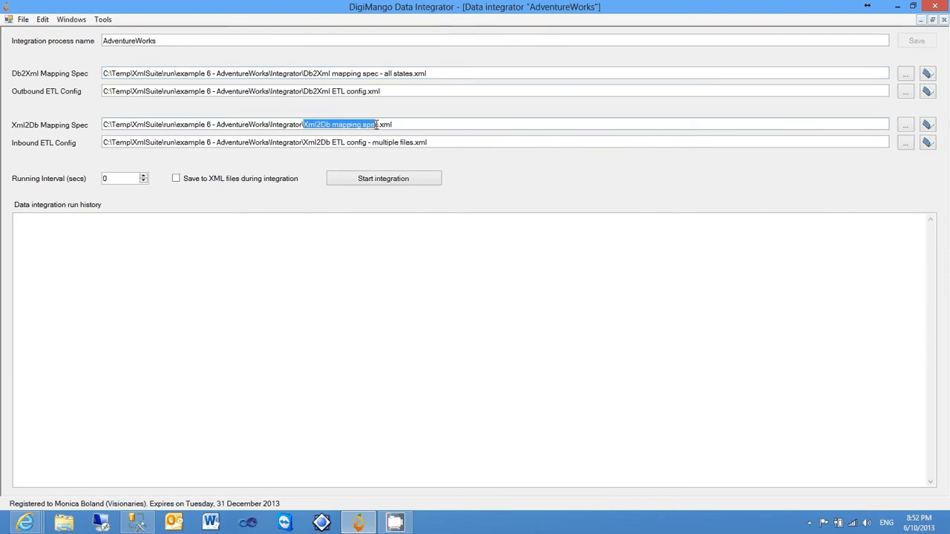
{"action": "left_click", "coordinate": [376, 125]}
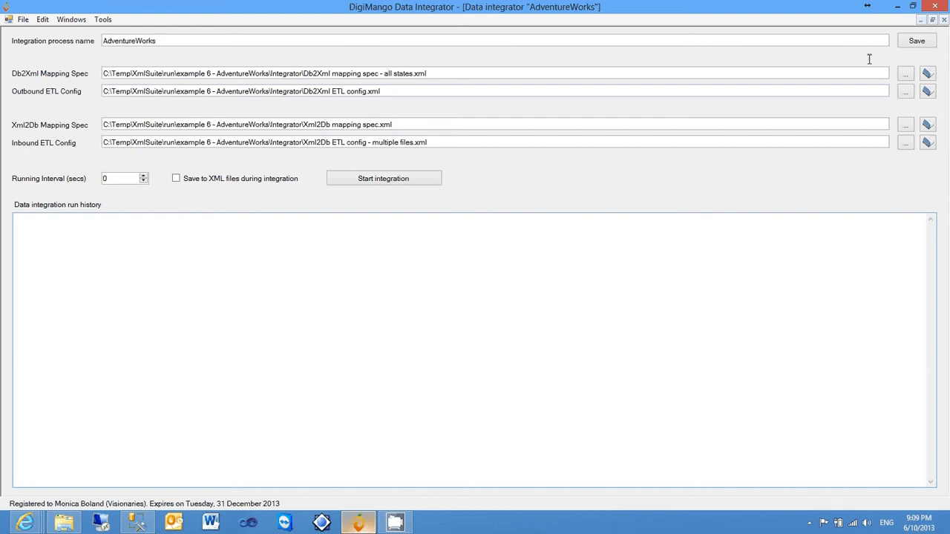
Examine the data source queries in the Db2Xml mapping spec file and close it
{"action": "left_click", "coordinate": [927, 73]}
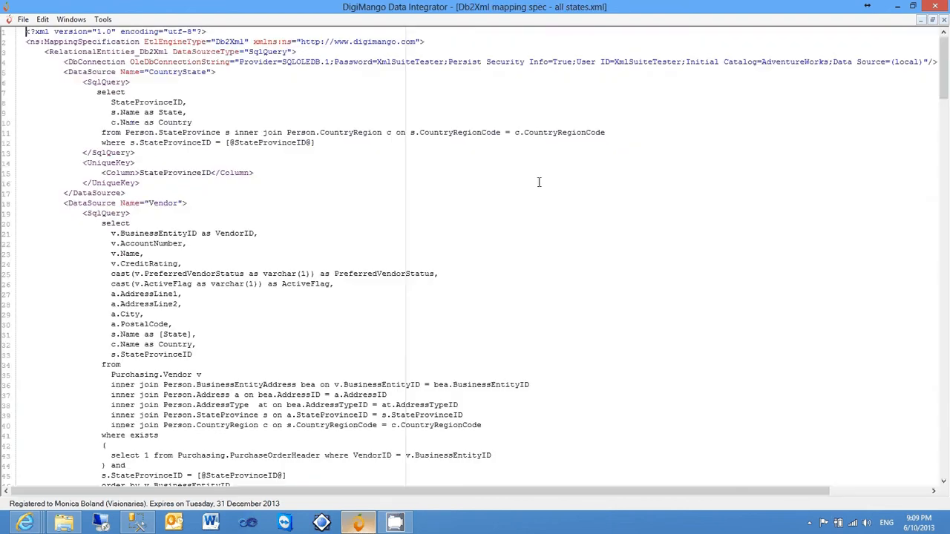
{"action": "left_click", "coordinate": [539, 182]}
{"action": "scroll", "coordinate": [539, 182], "scroll_direction": "down", "scroll_amount": 4}
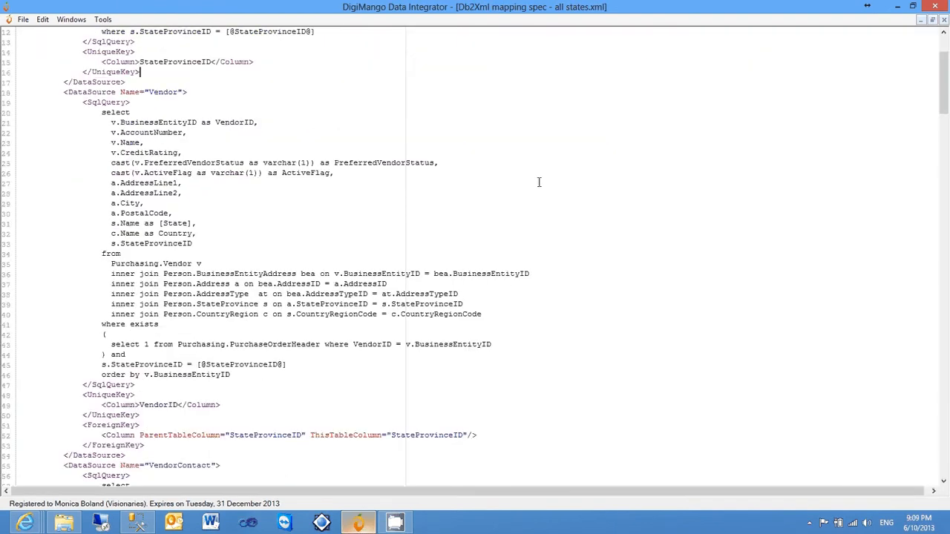
{"action": "scroll", "coordinate": [539, 182], "scroll_direction": "down", "scroll_amount": 18}
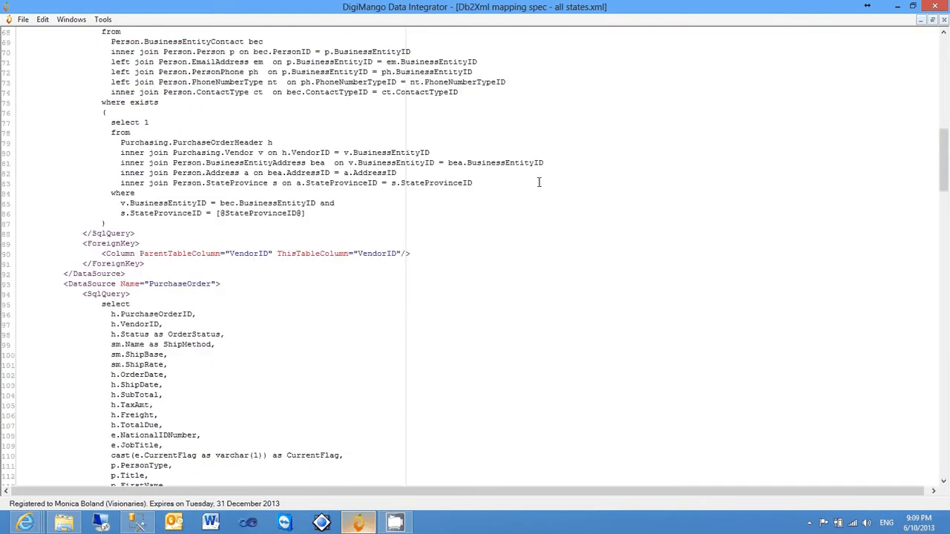
{"action": "scroll", "coordinate": [539, 182], "scroll_direction": "down", "scroll_amount": 5}
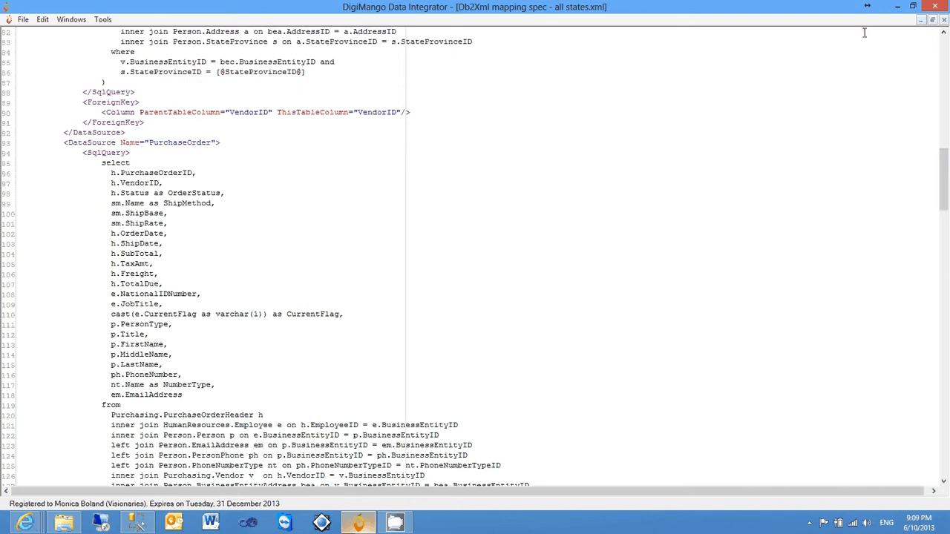
{"action": "left_click", "coordinate": [945, 21]}
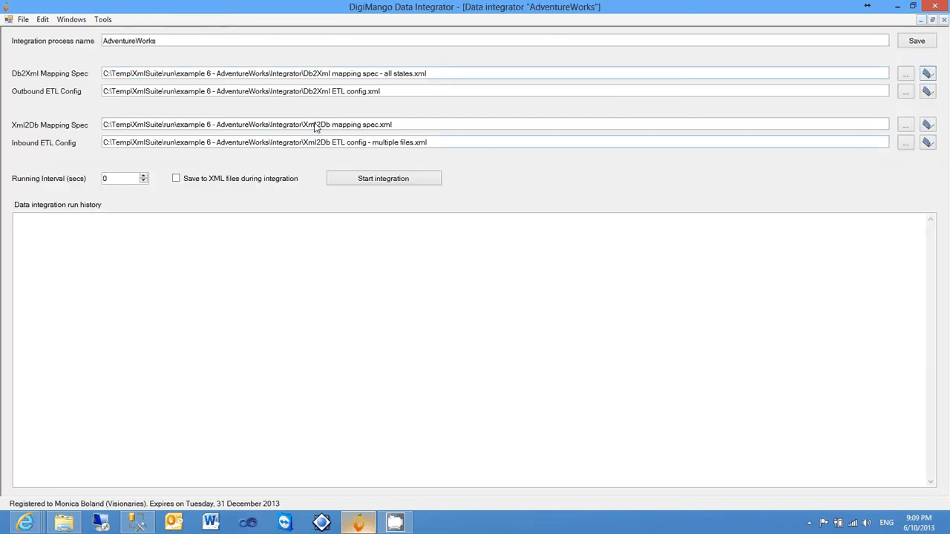
Examine the stored procedures and XML data structure in the Xml2Db mapping spec file, and close it
{"action": "left_click", "coordinate": [928, 125]}
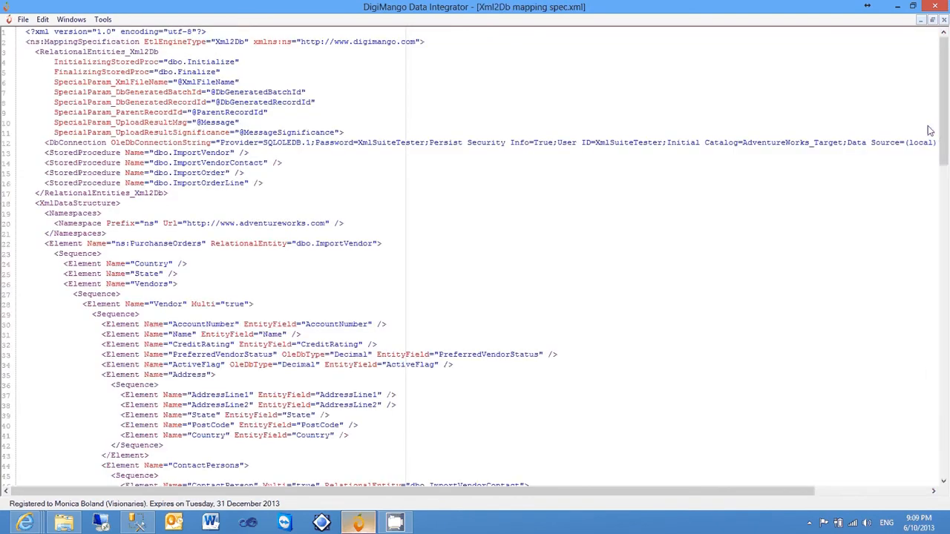
{"action": "left_click", "coordinate": [355, 163]}
{"action": "scroll", "coordinate": [356, 163], "scroll_direction": "down", "scroll_amount": 3}
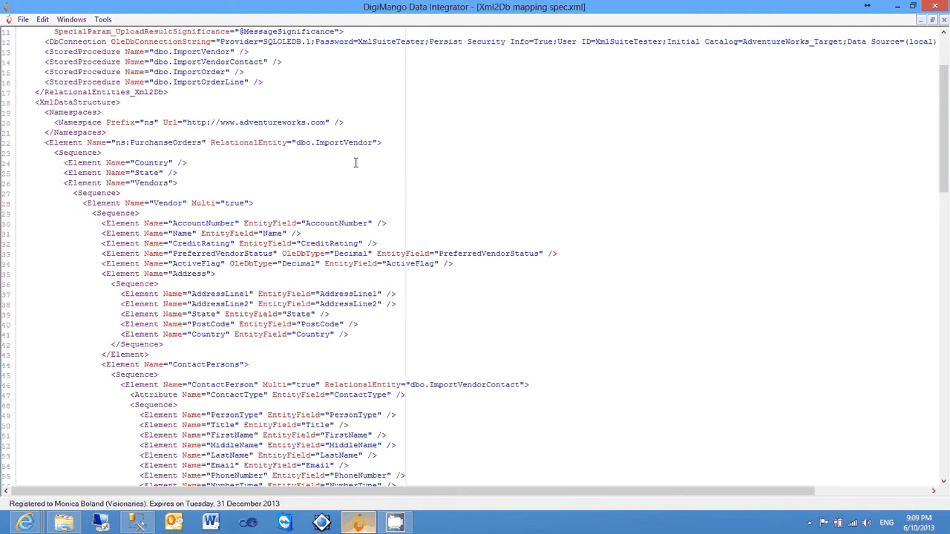
{"action": "scroll", "coordinate": [787, 89], "scroll_direction": "up", "scroll_amount": 3}
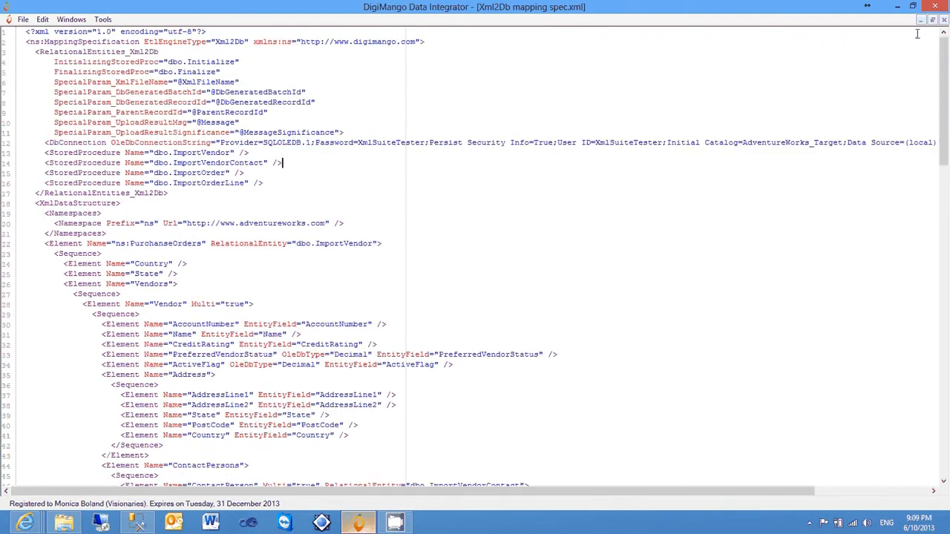
{"action": "left_click", "coordinate": [944, 20]}
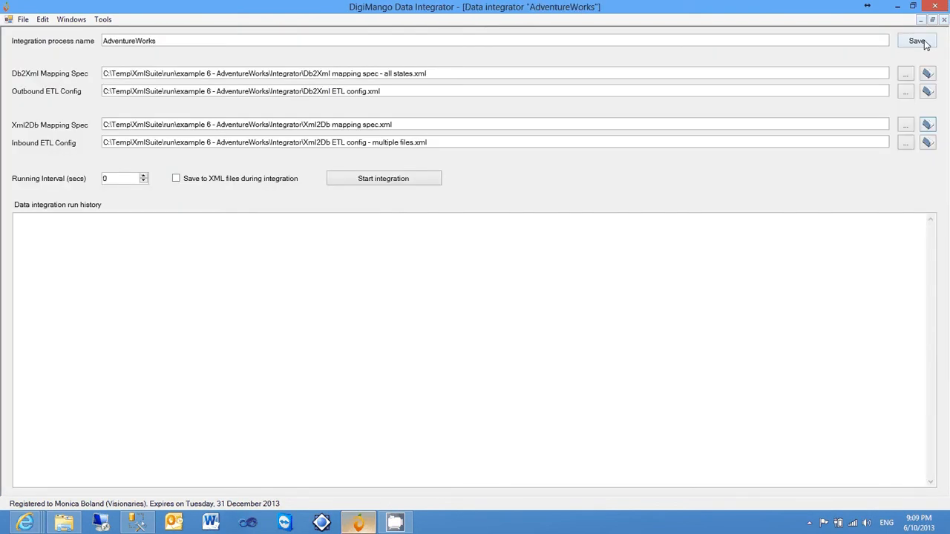
Run the AdventureWorks data integration process
{"action": "left_click", "coordinate": [620, 263]}
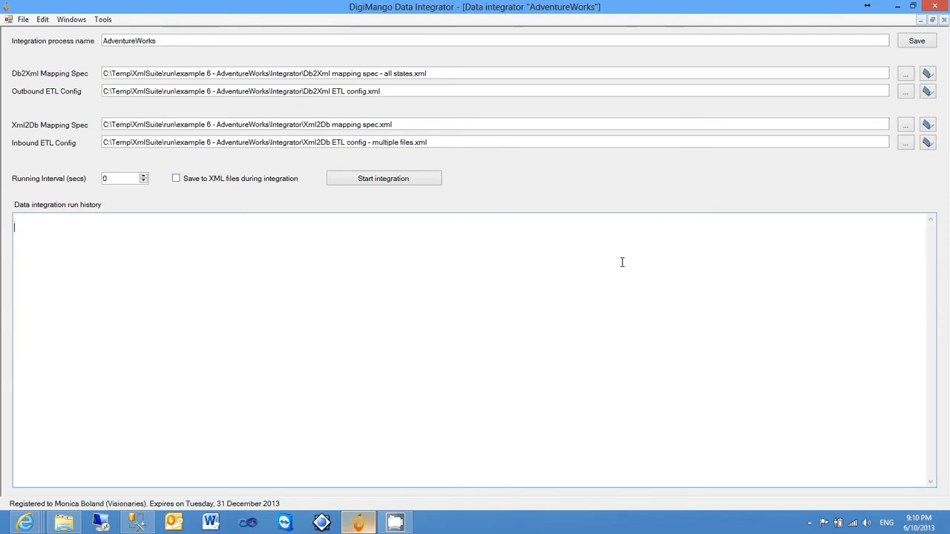
{"action": "left_click", "coordinate": [409, 182]}
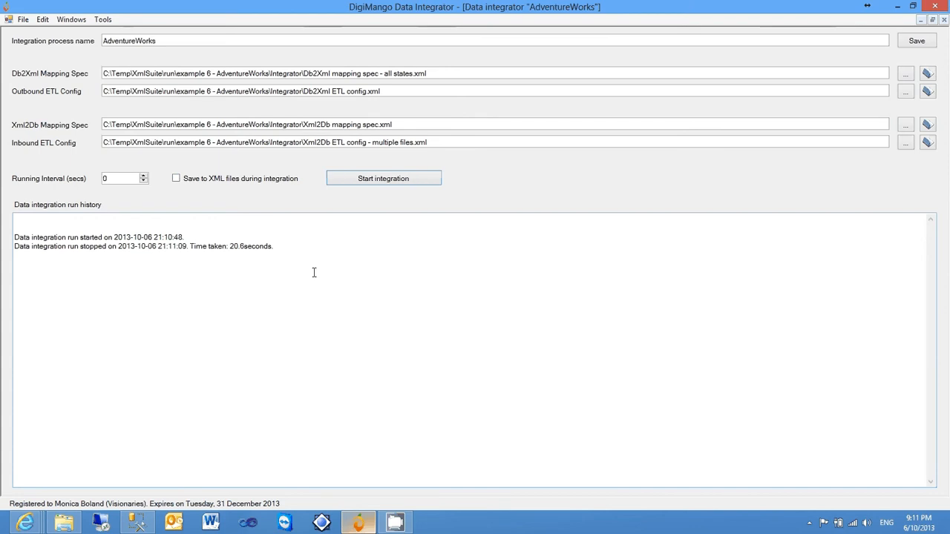
In SQL Server Management Studio, query all rows of dbo.Order in AdventureWorks_Target by removing TOP 1000 from its generated select script
{"action": "left_click", "coordinate": [136, 522]}
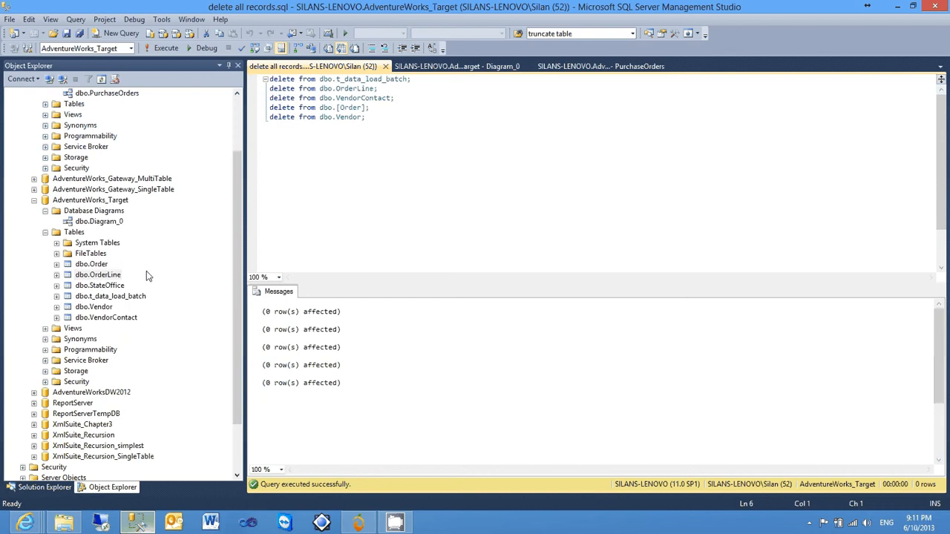
{"action": "right_click", "coordinate": [99, 268]}
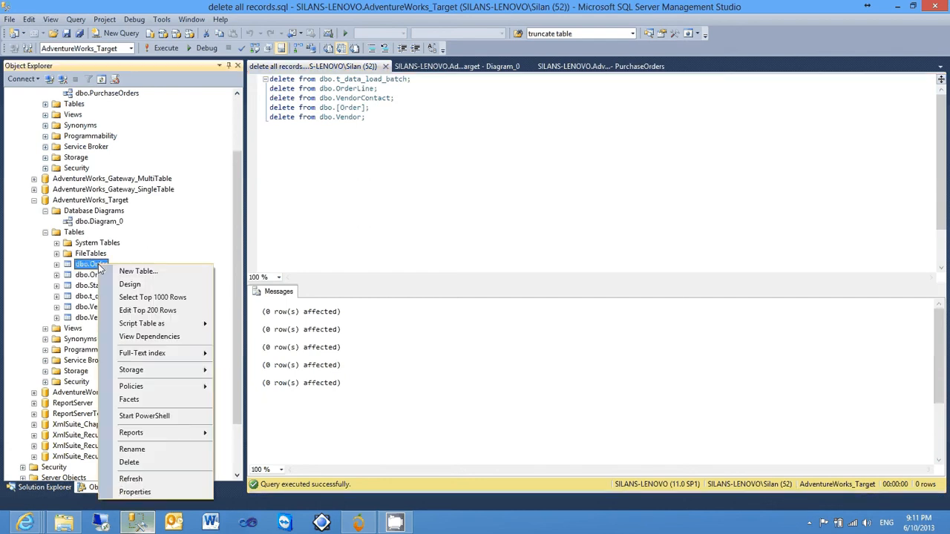
{"action": "left_click", "coordinate": [173, 297]}
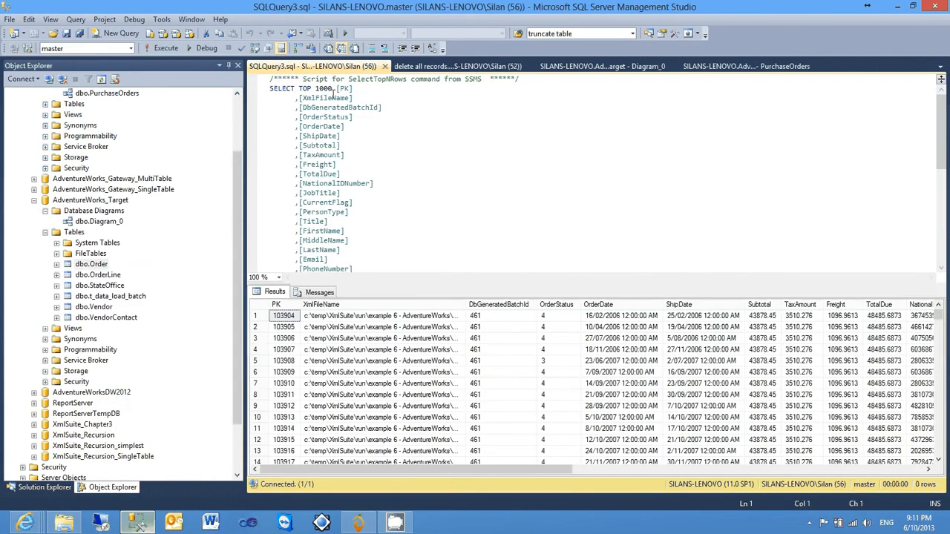
{"action": "left_click_drag", "start_coordinate": [333, 90], "coordinate": [299, 90]}
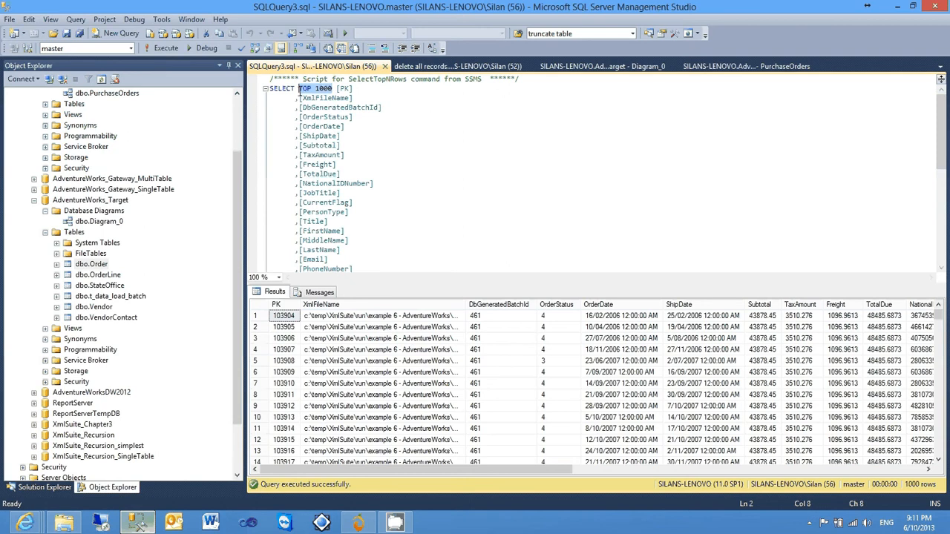
{"action": "key", "text": "Delete"}
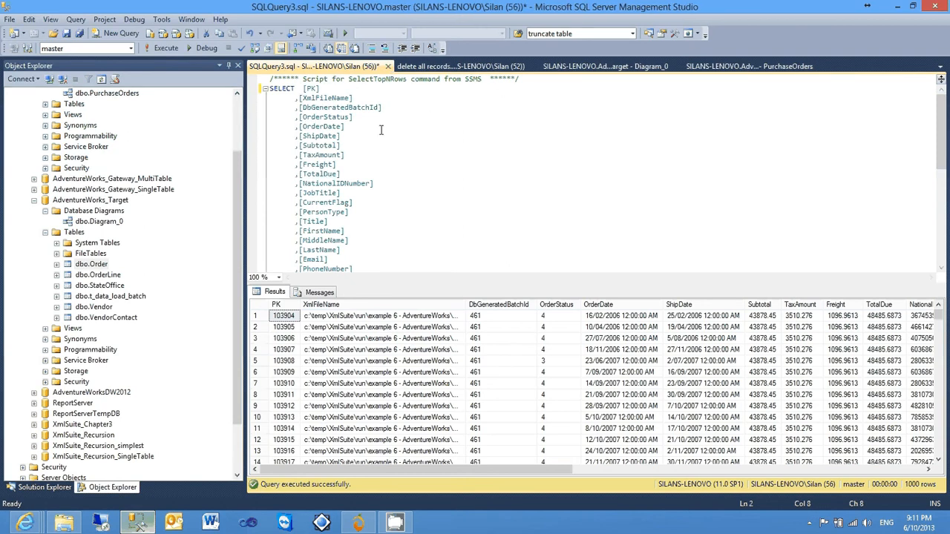
{"action": "left_click", "coordinate": [415, 138]}
{"action": "key", "text": "F5"}
Query all rows of dbo.OrderLine in AdventureWorks_Target by removing TOP 1000 from its generated select script
{"action": "left_click", "coordinate": [106, 276]}
{"action": "right_click", "coordinate": [106, 276]}
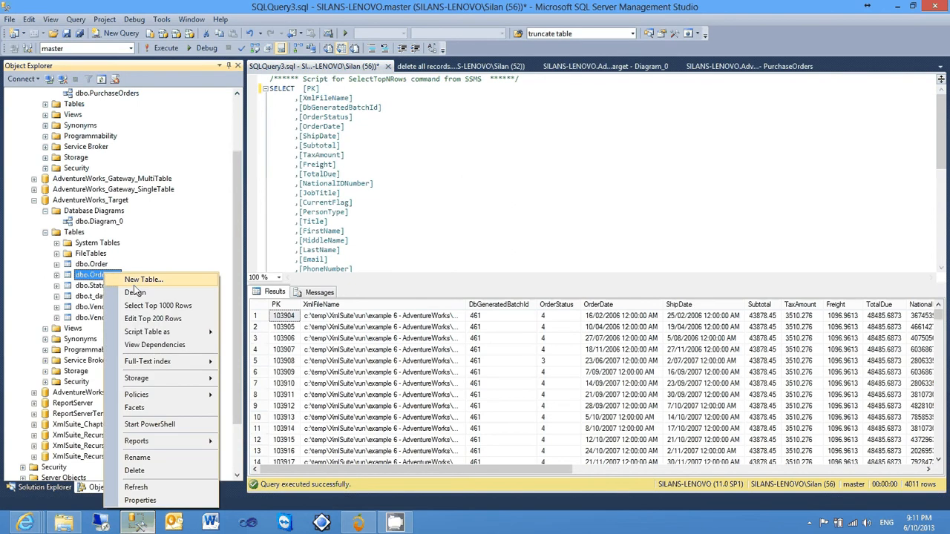
{"action": "left_click", "coordinate": [163, 306]}
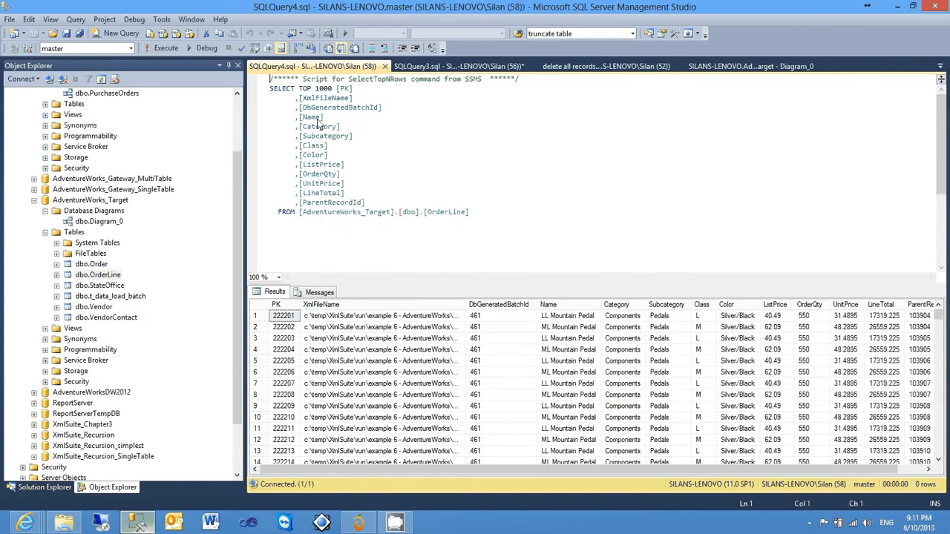
{"action": "left_click_drag", "start_coordinate": [333, 90], "coordinate": [299, 90]}
{"action": "key", "text": "Delete"}
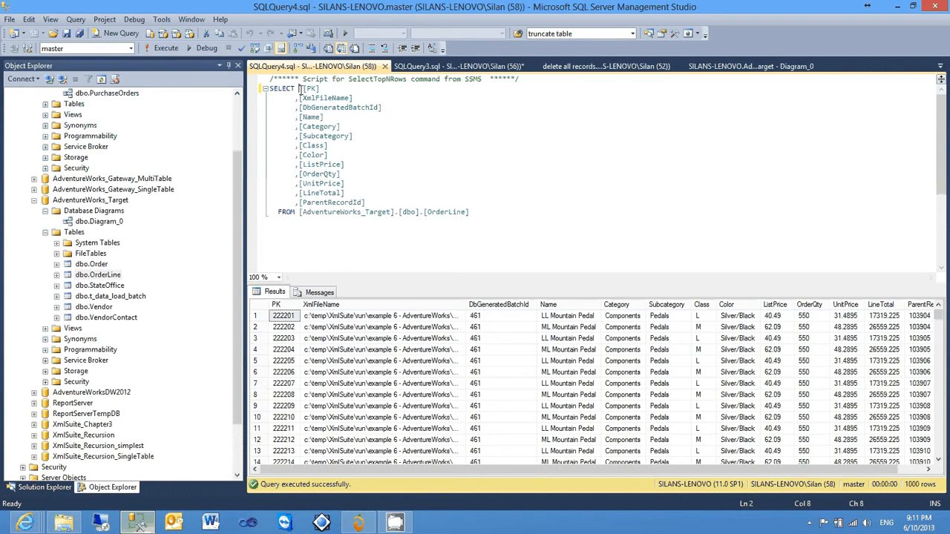
{"action": "left_click", "coordinate": [361, 125]}
{"action": "key", "text": "F5"}
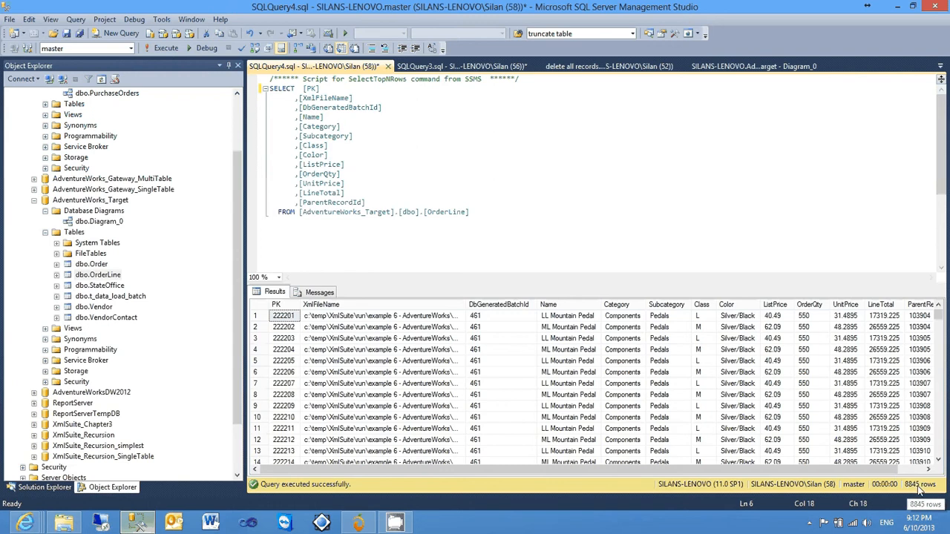
Switch to DigiMango Data Integrator and enable saving to XML files during integration
{"action": "left_click", "coordinate": [359, 523]}
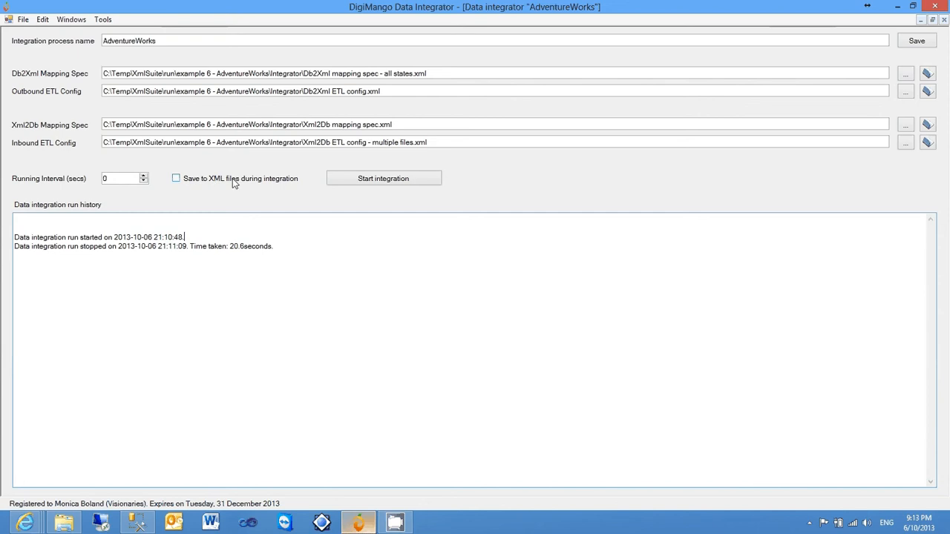
{"action": "left_click", "coordinate": [176, 179]}
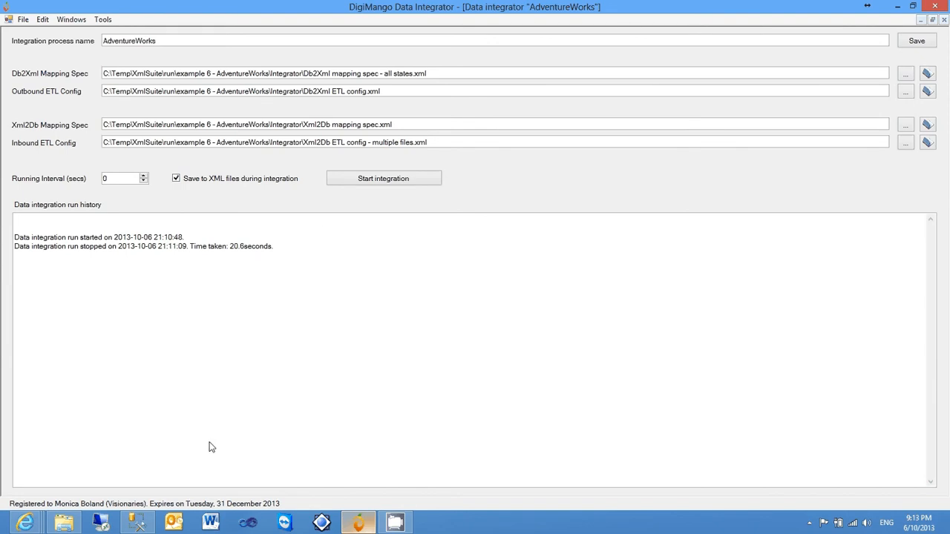
Switch to SQL Server Management Studio and execute the delete all records script against AdventureWorks_Target
{"action": "left_click", "coordinate": [139, 524]}
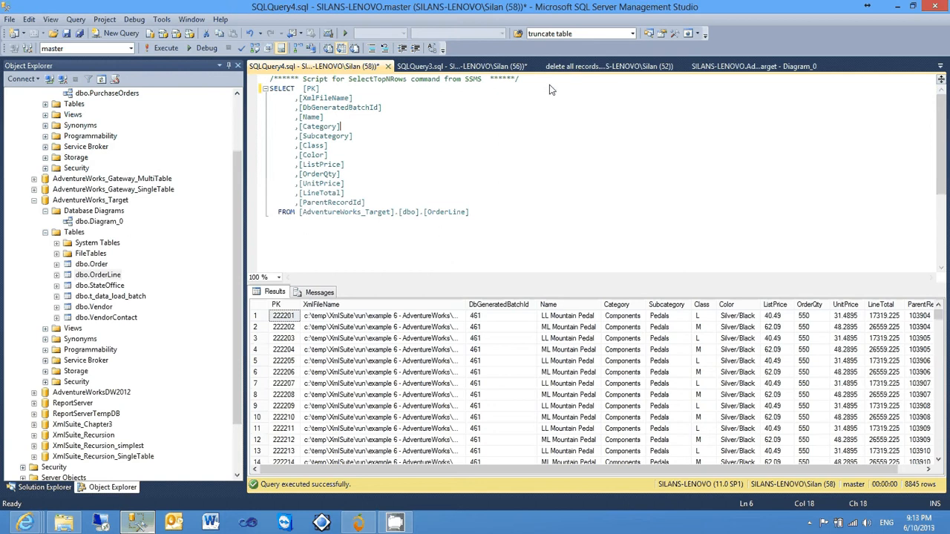
{"action": "left_click", "coordinate": [564, 66]}
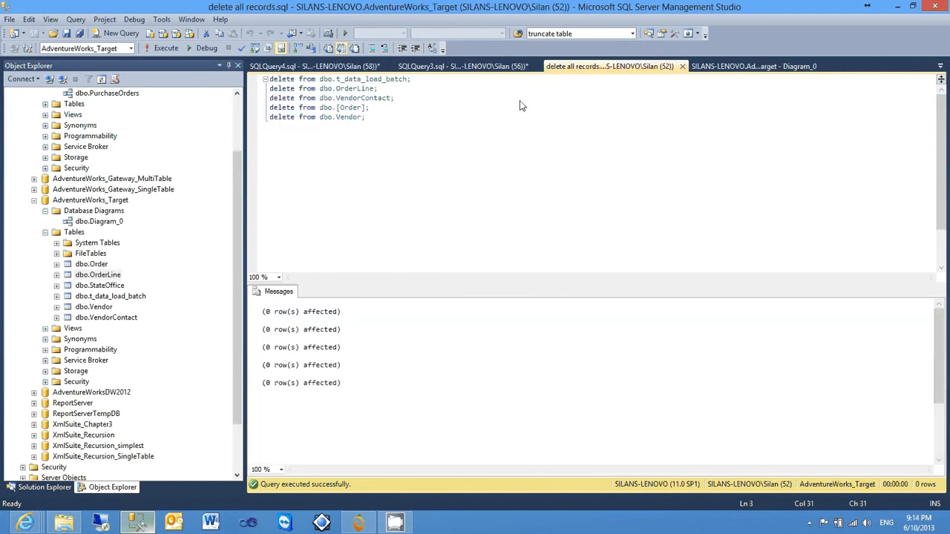
{"action": "key", "text": "F5"}
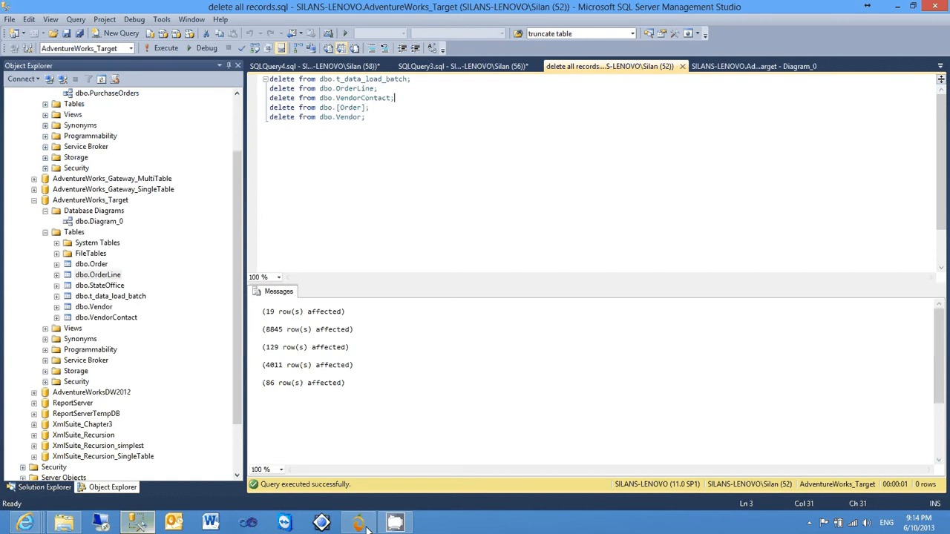
In DigiMango Data Integrator, start the AdventureWorks integration again and check the Benchmark folder in File Explorer for its output files
{"action": "key", "text": "alt+Tab"}
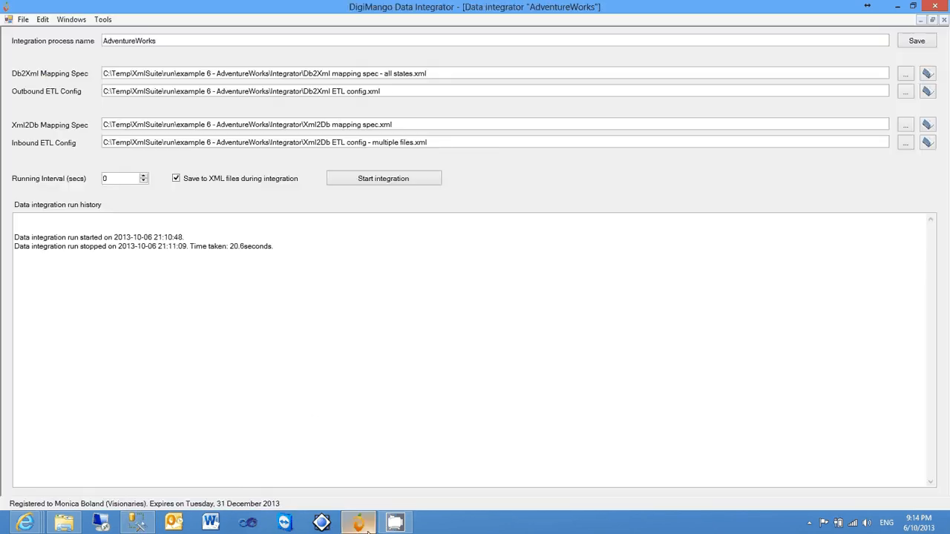
{"action": "left_click", "coordinate": [398, 187]}
{"action": "left_click", "coordinate": [69, 524]}
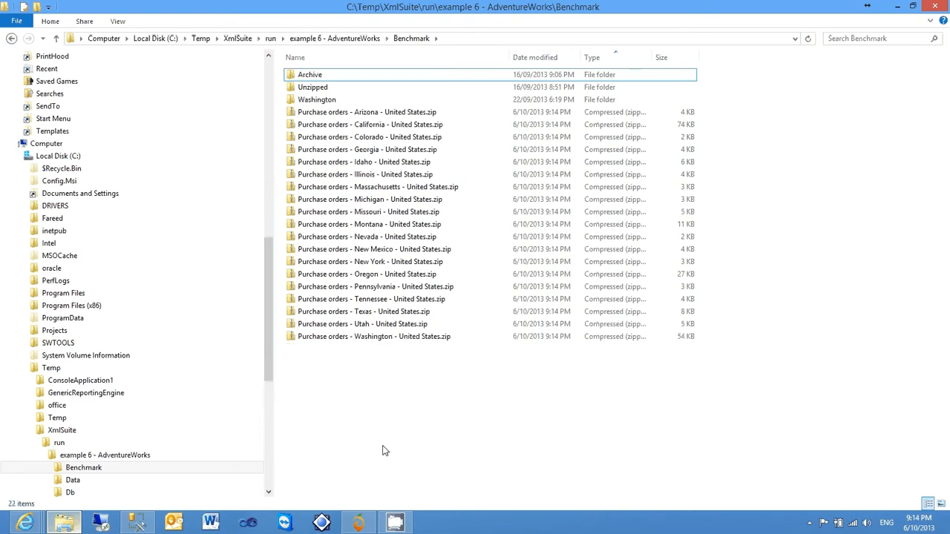
{"action": "left_click", "coordinate": [362, 524]}
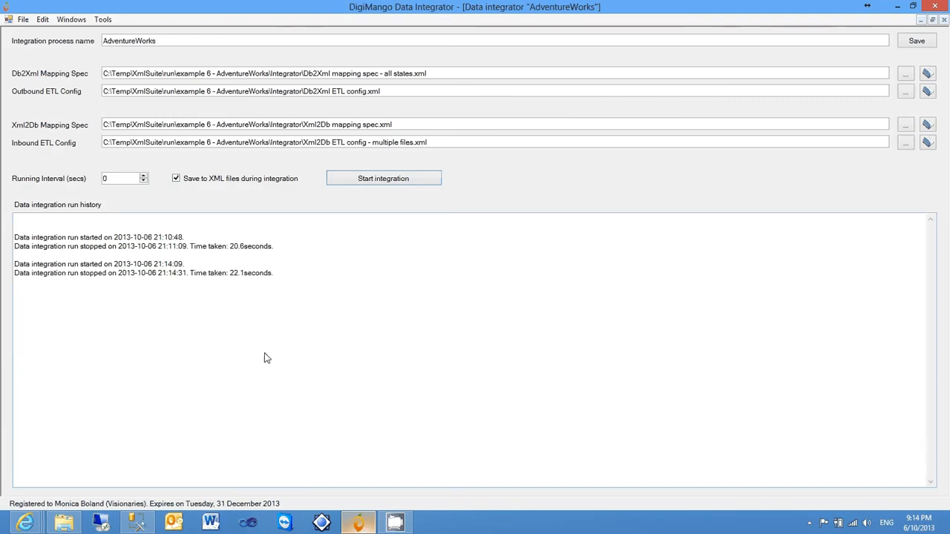
In SQL Server Management Studio, rerun the existing dbo.OrderLine select query to check the newly loaded rows
{"action": "left_click", "coordinate": [137, 525]}
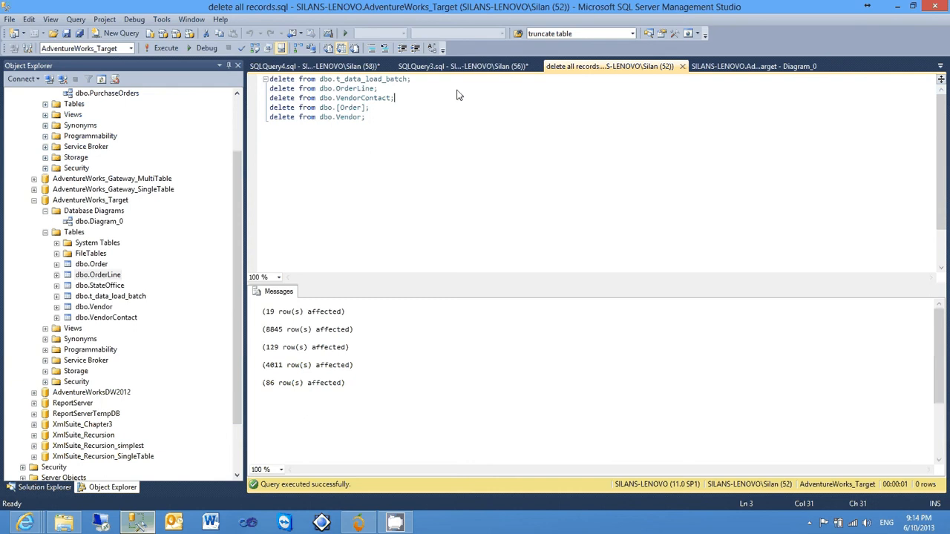
{"action": "left_click", "coordinate": [355, 67]}
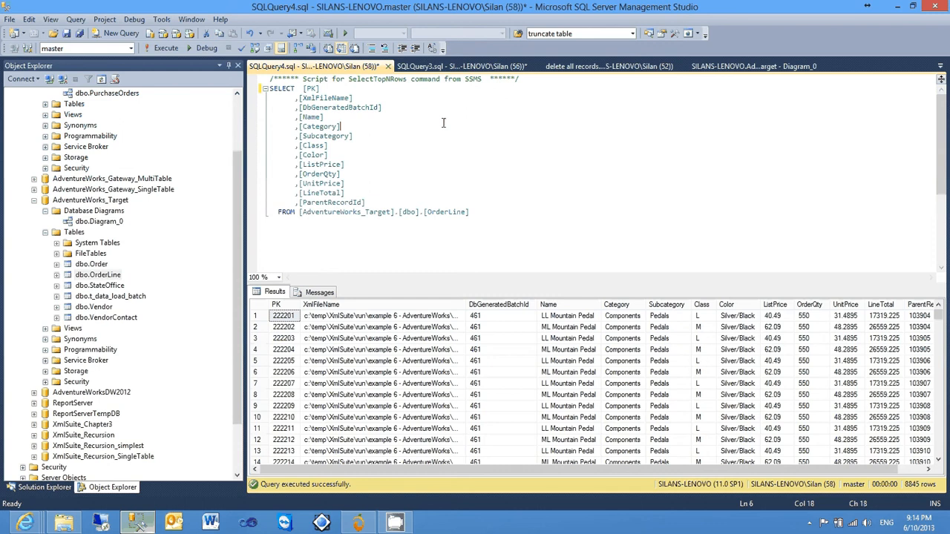
{"action": "key", "text": "F5"}
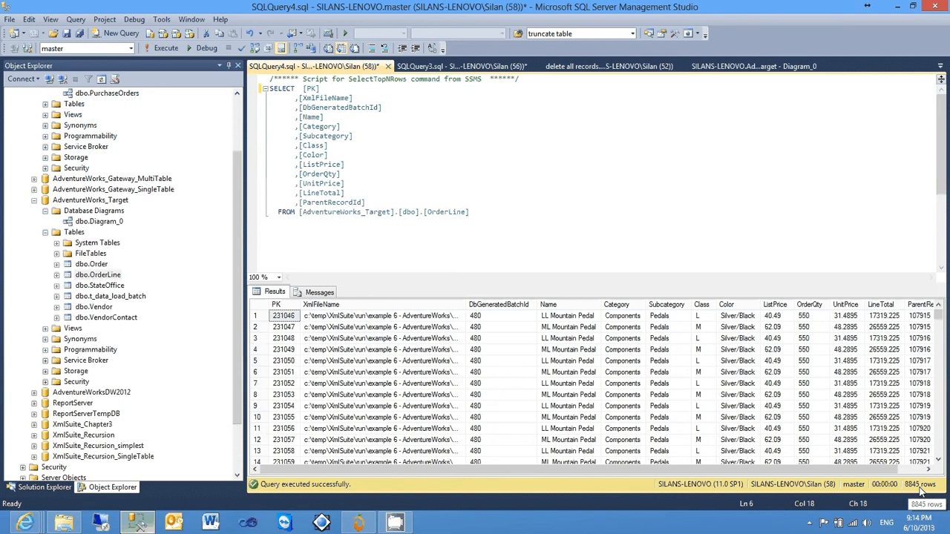
In File Explorer, extract all the purchase order zip files, Arizona through Washington, directly into the Benchmark folder with 7-Zip
{"action": "left_click", "coordinate": [63, 523]}
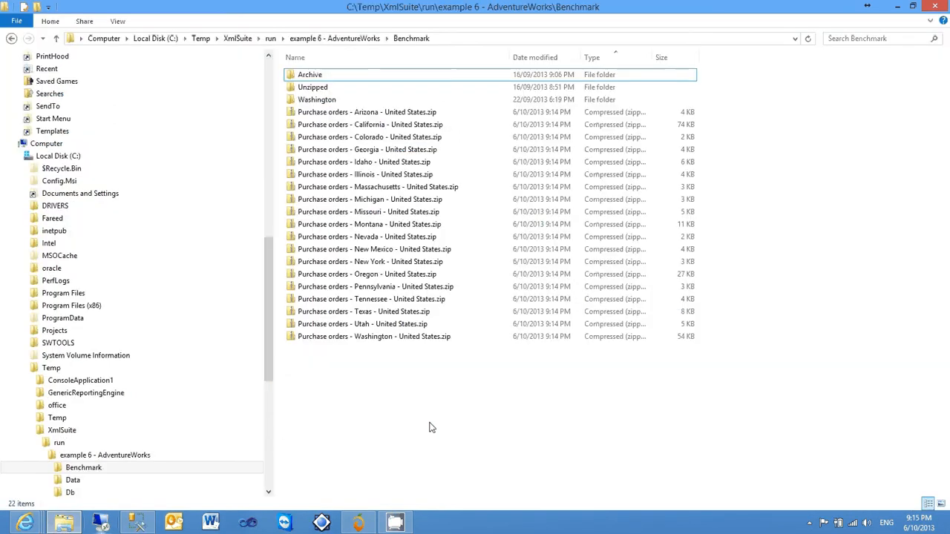
{"action": "left_click_drag", "start_coordinate": [507, 414], "coordinate": [365, 119]}
{"action": "right_click", "coordinate": [364, 114]}
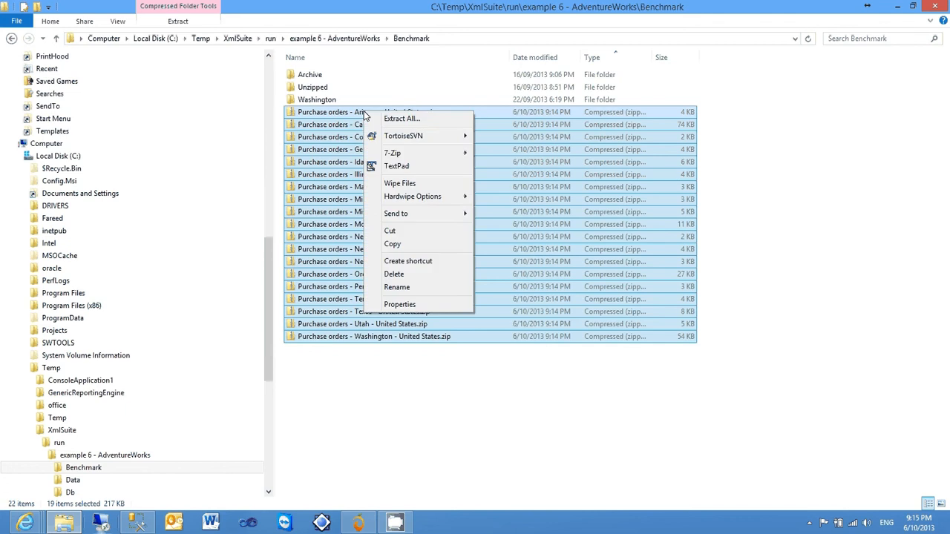
{"action": "mouse_move", "coordinate": [375, 154]}
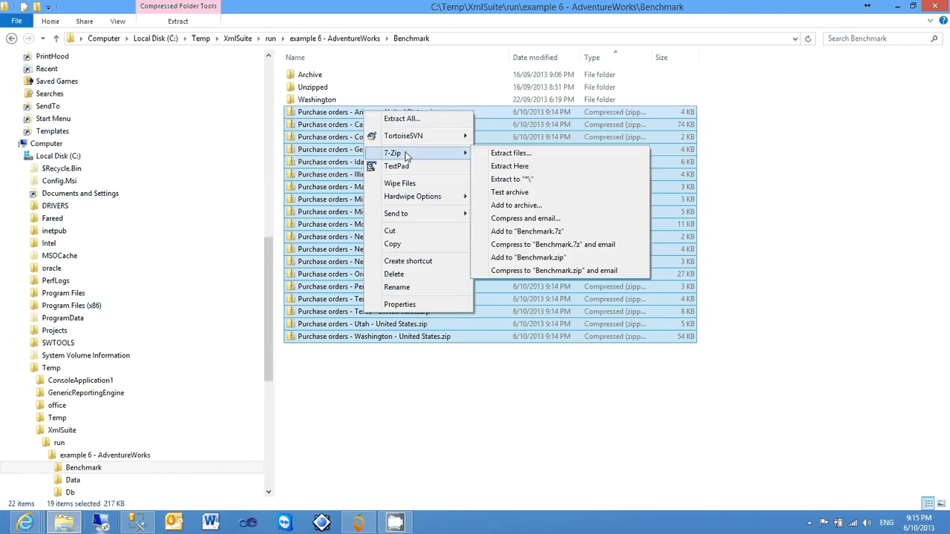
{"action": "left_click", "coordinate": [514, 166]}
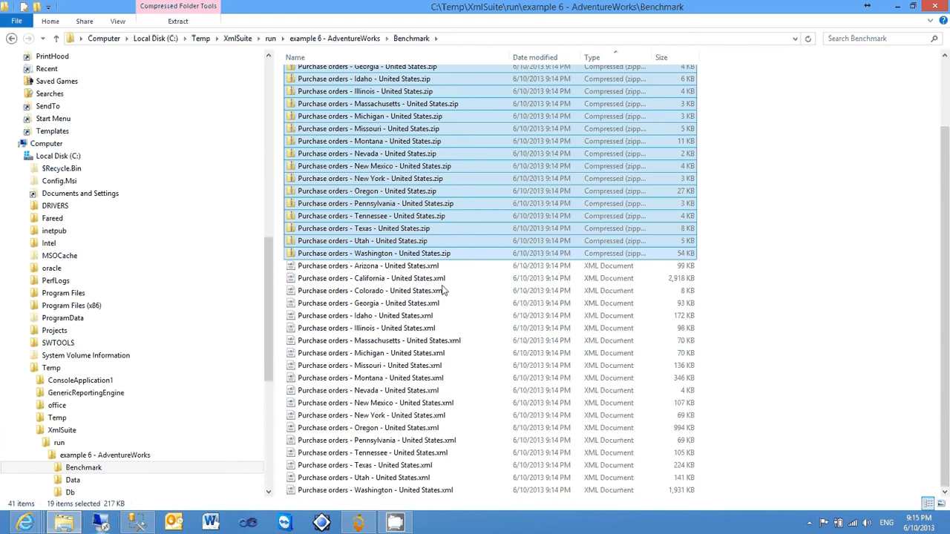
Select the extracted XML files from Arizona to Washington to check their combined size, and return to DigiMango Data Integrator
{"action": "left_click", "coordinate": [426, 267]}
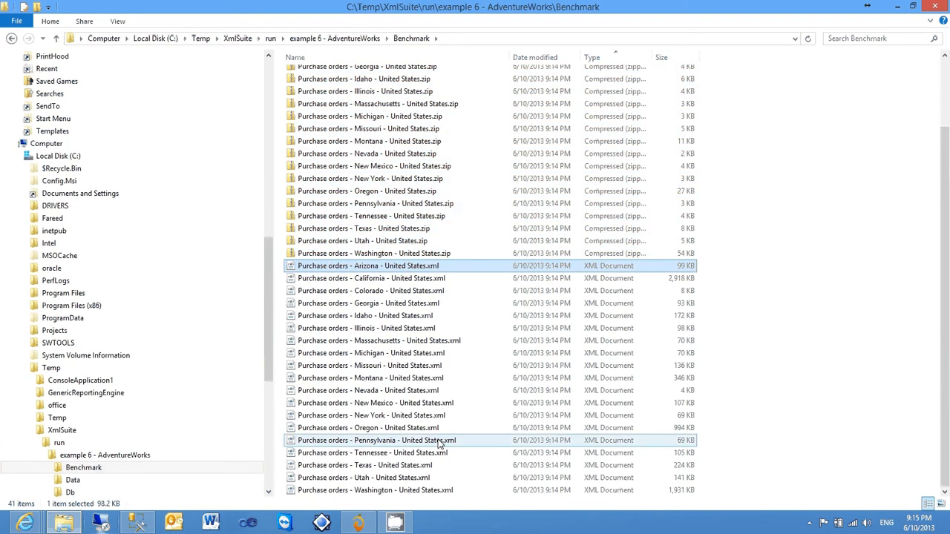
{"action": "left_click", "coordinate": [434, 493], "text": "shift"}
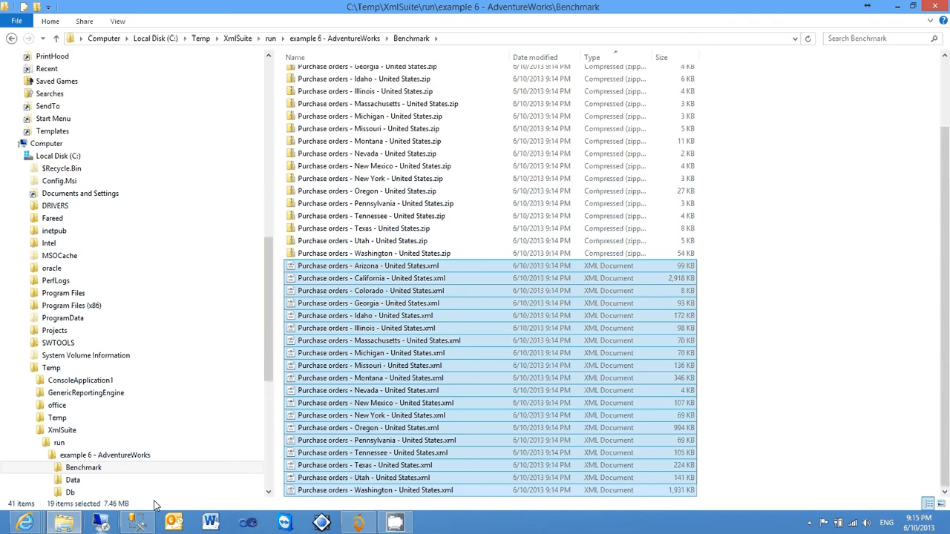
{"action": "left_click", "coordinate": [361, 526]}
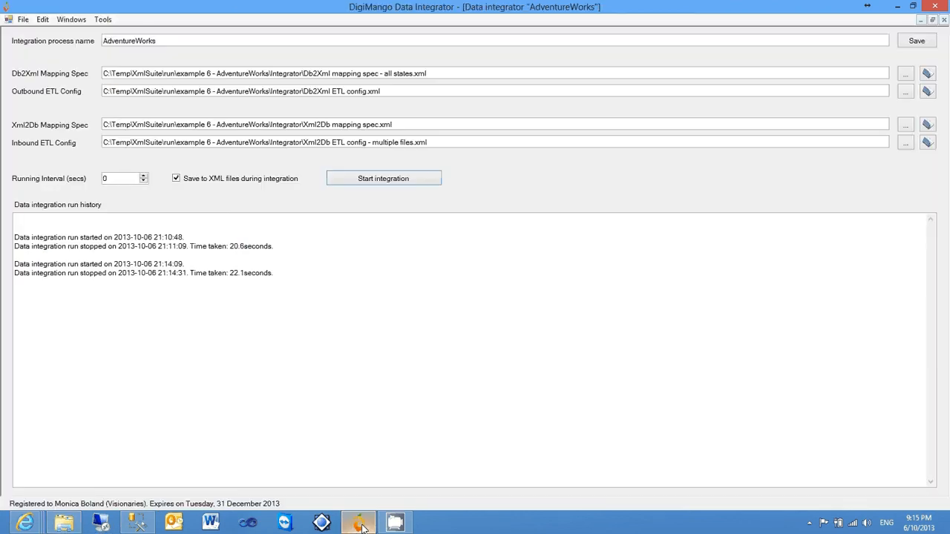